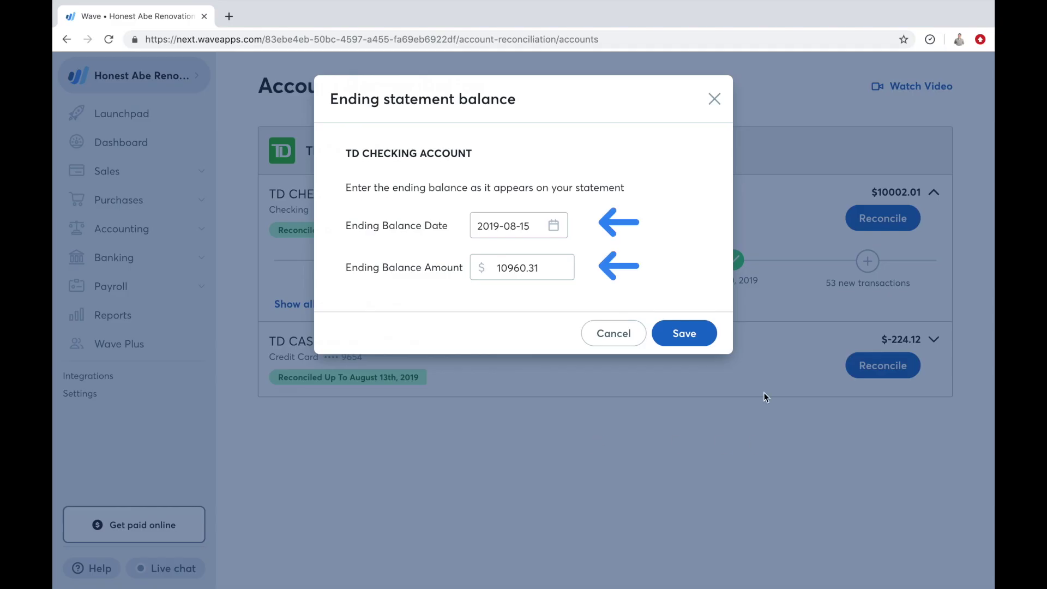
- Save the TD Checking ending statement balance of 10960.31 dated 2019-08-15
{"action": "left_click", "coordinate": [690, 335]}
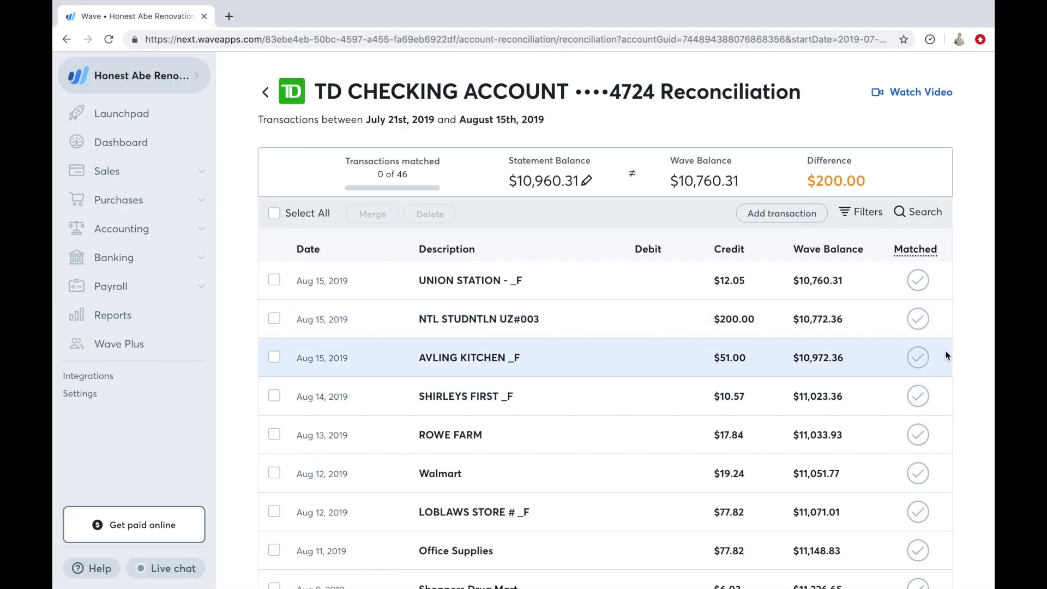
- Mark UNION STATION, NTL STUDNTLN, AVLING KITCHEN, SHIRLEYS FIRST, ROWE FARM and Walmart as matched
{"action": "left_click", "coordinate": [918, 281]}
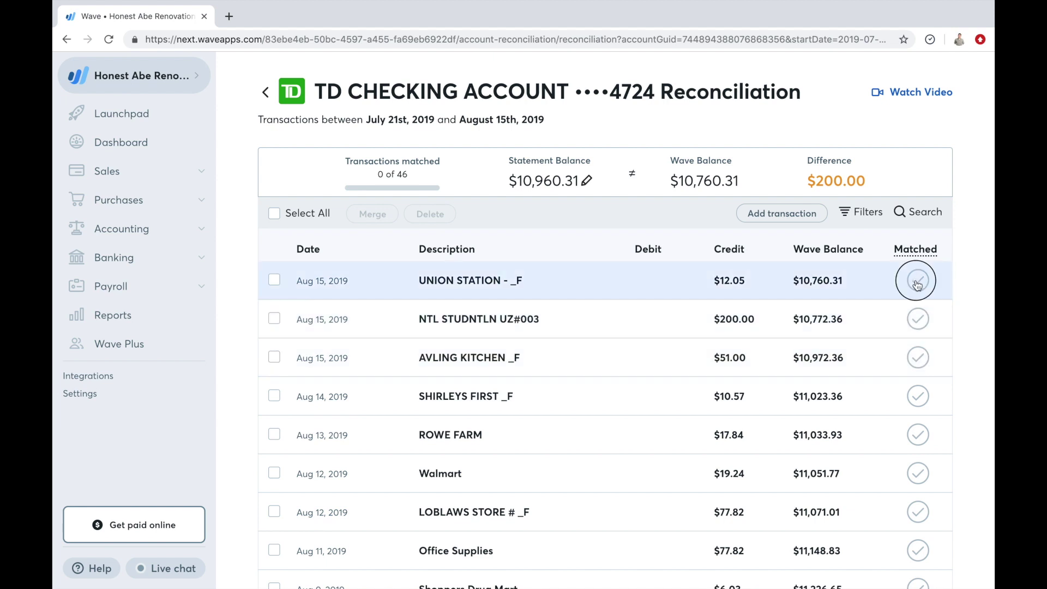
{"action": "left_click", "coordinate": [918, 320]}
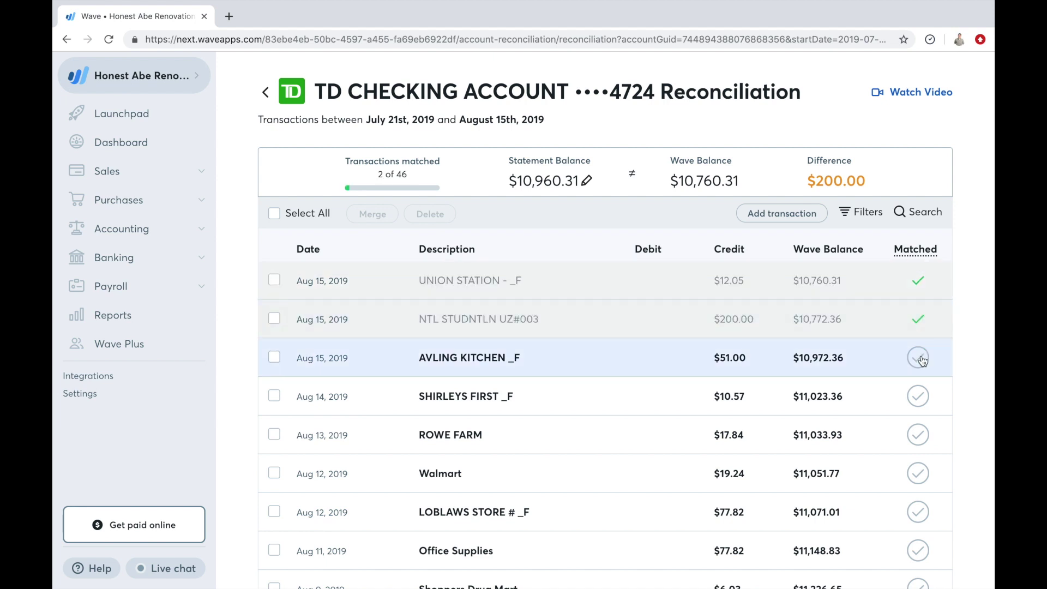
{"action": "left_click", "coordinate": [918, 357]}
{"action": "left_click", "coordinate": [918, 396]}
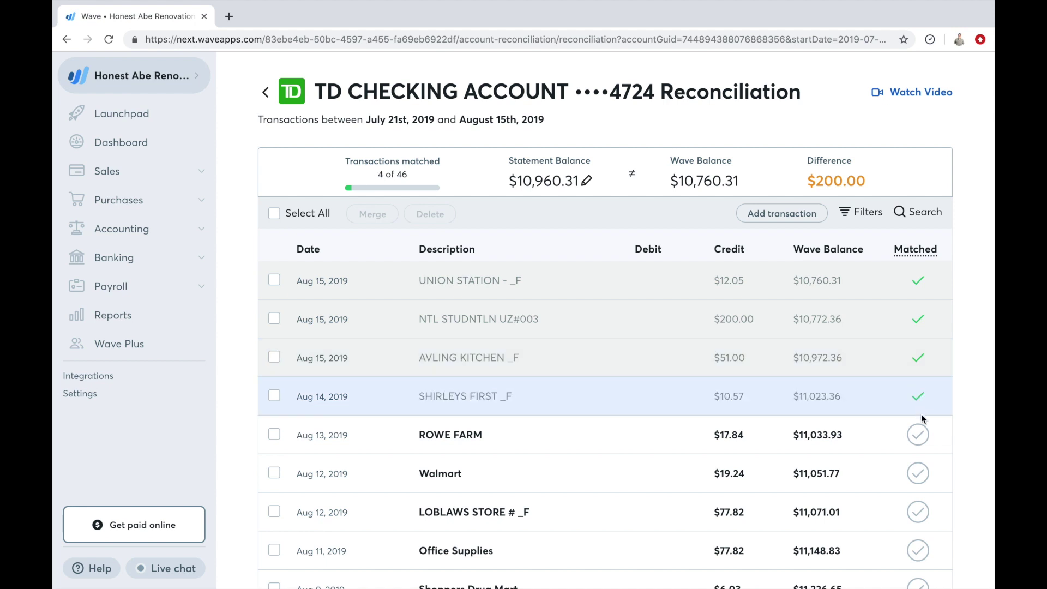
{"action": "left_click", "coordinate": [919, 441]}
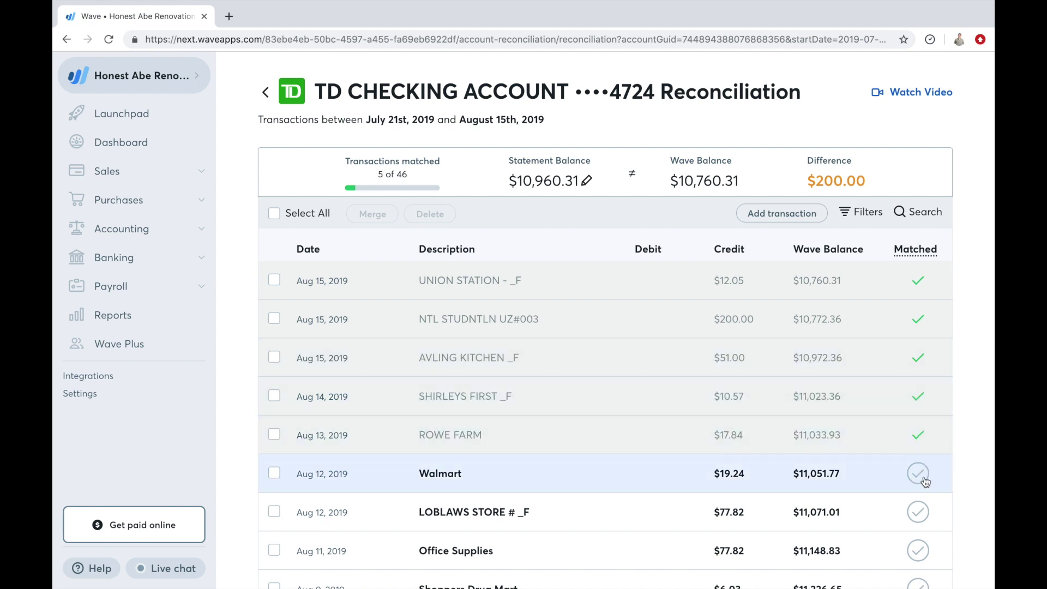
{"action": "left_click", "coordinate": [918, 473]}
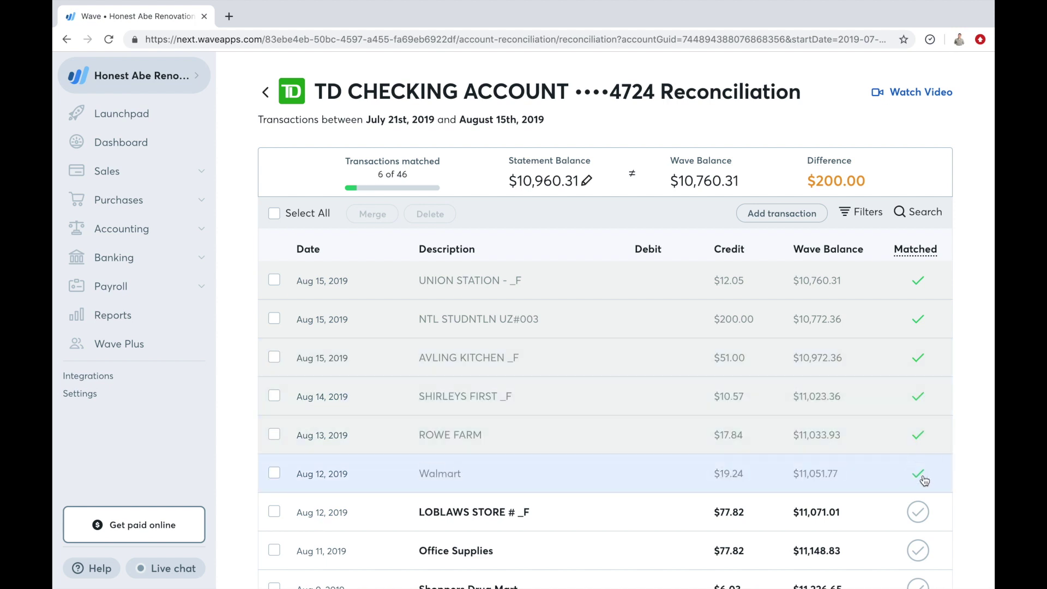
{"action": "scroll", "coordinate": [924, 480], "scroll_direction": "down", "scroll_amount": 3}
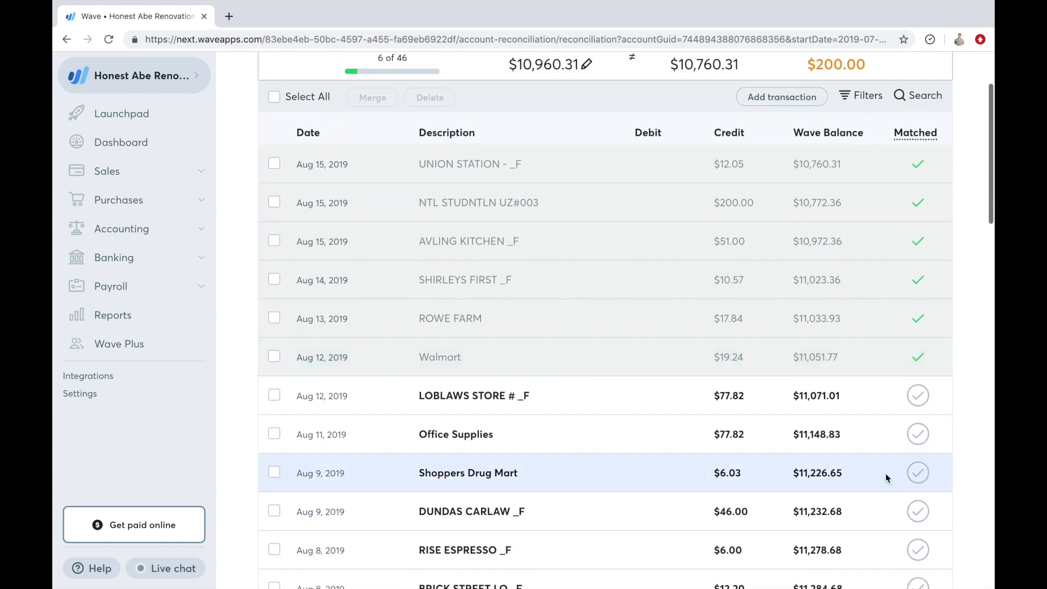
- Delete the Shoppers Drug Mart transaction, then select the LOBLAWS STORE transaction
{"action": "left_click", "coordinate": [551, 483]}
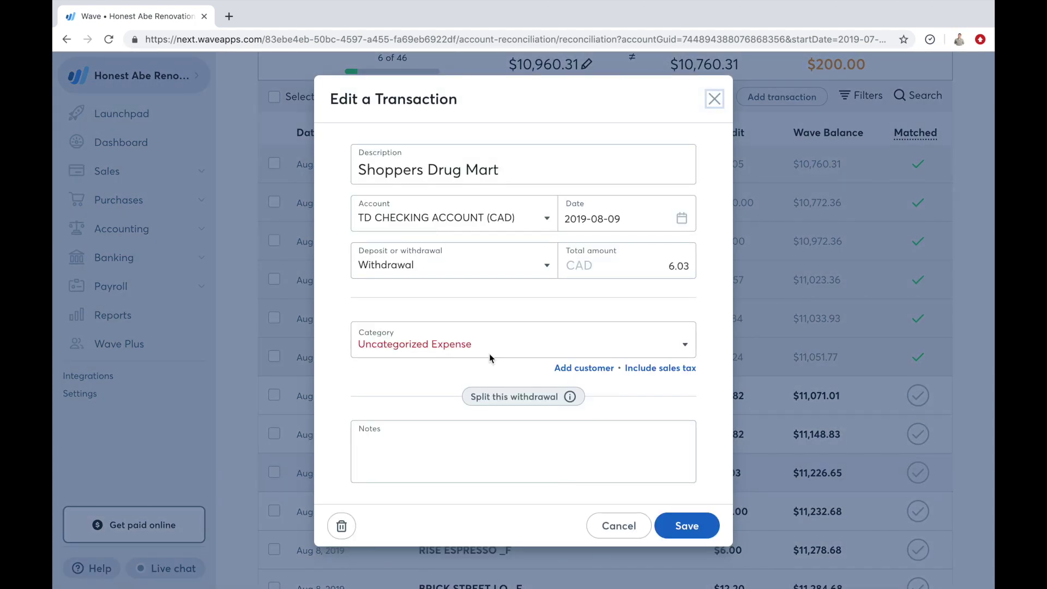
{"action": "left_click", "coordinate": [462, 218]}
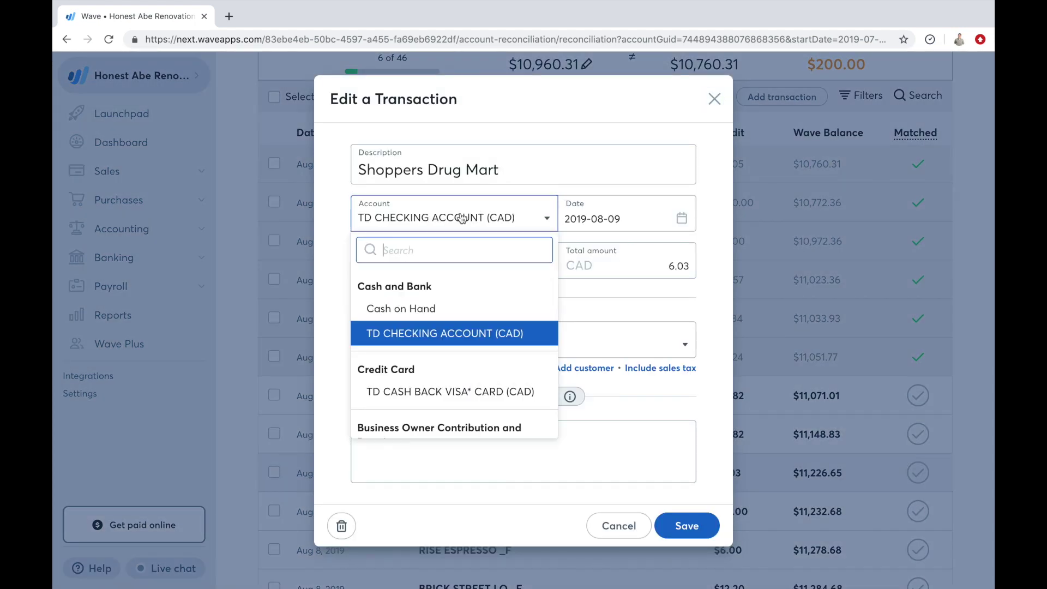
{"action": "left_click", "coordinate": [514, 219]}
{"action": "left_click", "coordinate": [343, 527]}
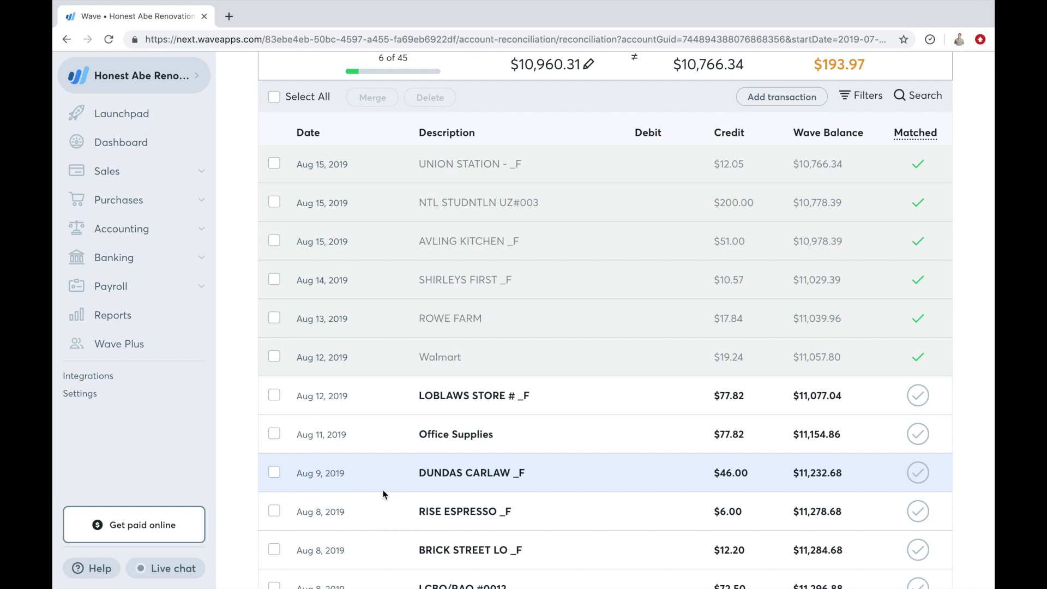
{"action": "left_click", "coordinate": [274, 434]}
- Select Office Supplies alongside LOBLAWS STORE and merge the two $77.82 entries
{"action": "left_click", "coordinate": [274, 396]}
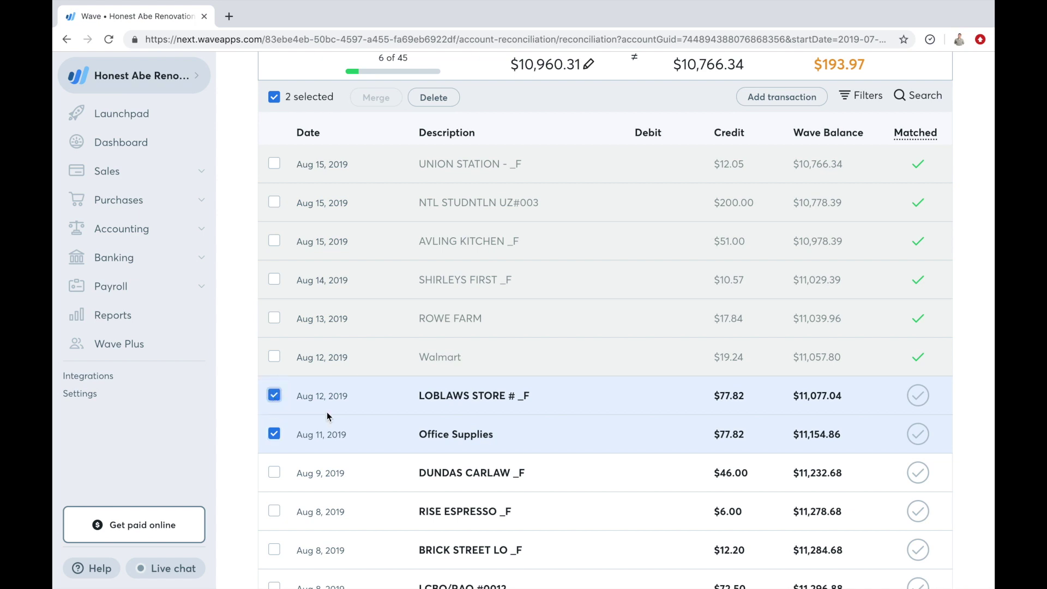
{"action": "left_click", "coordinate": [378, 97]}
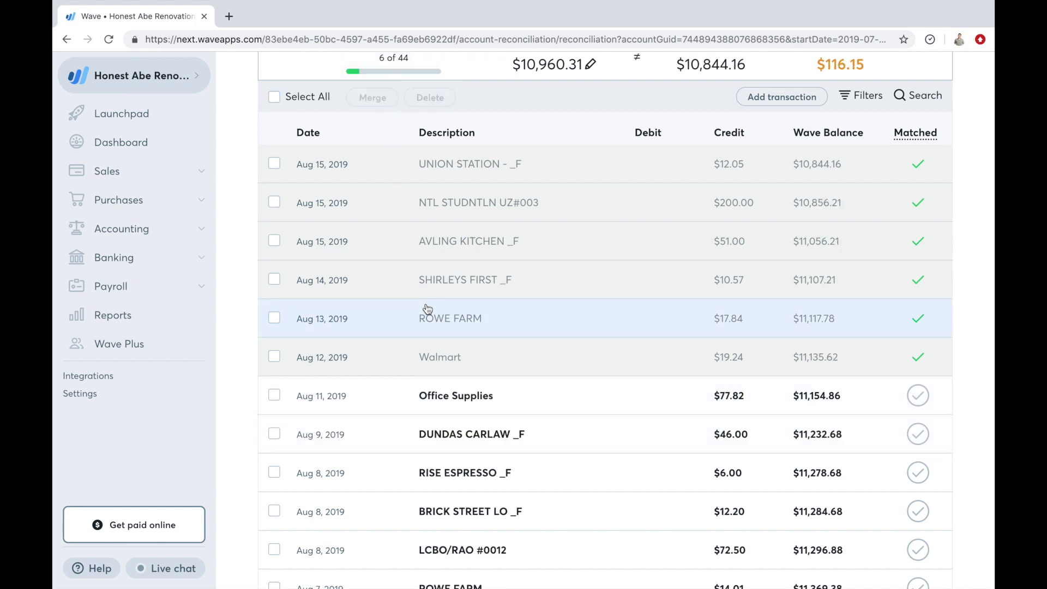
{"action": "scroll", "coordinate": [427, 309], "scroll_direction": "up", "scroll_amount": 3}
{"action": "scroll", "coordinate": [427, 310], "scroll_direction": "up", "scroll_amount": 1}
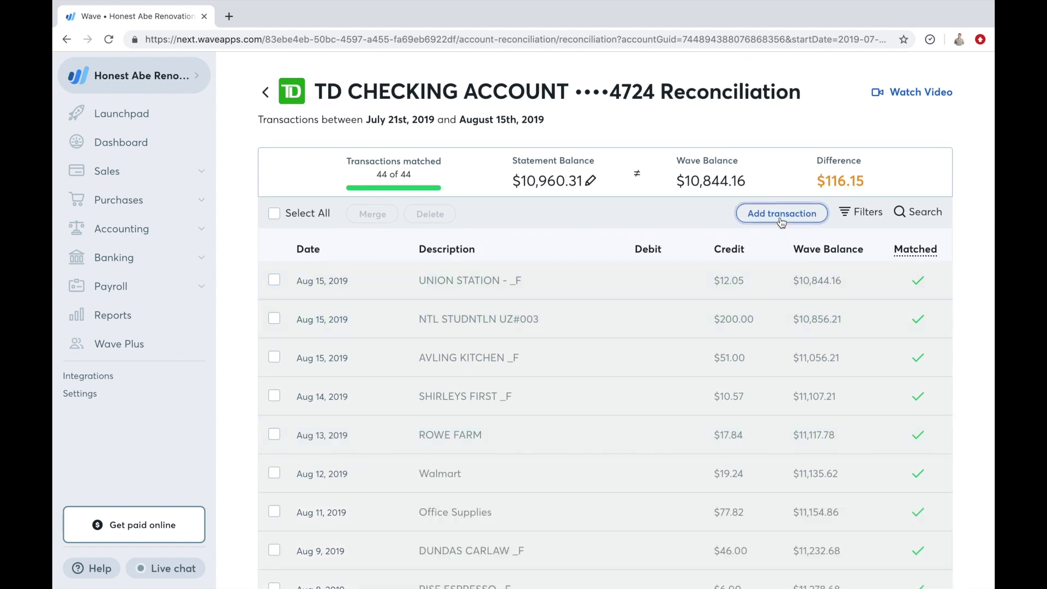
{"action": "left_click", "coordinate": [782, 215]}
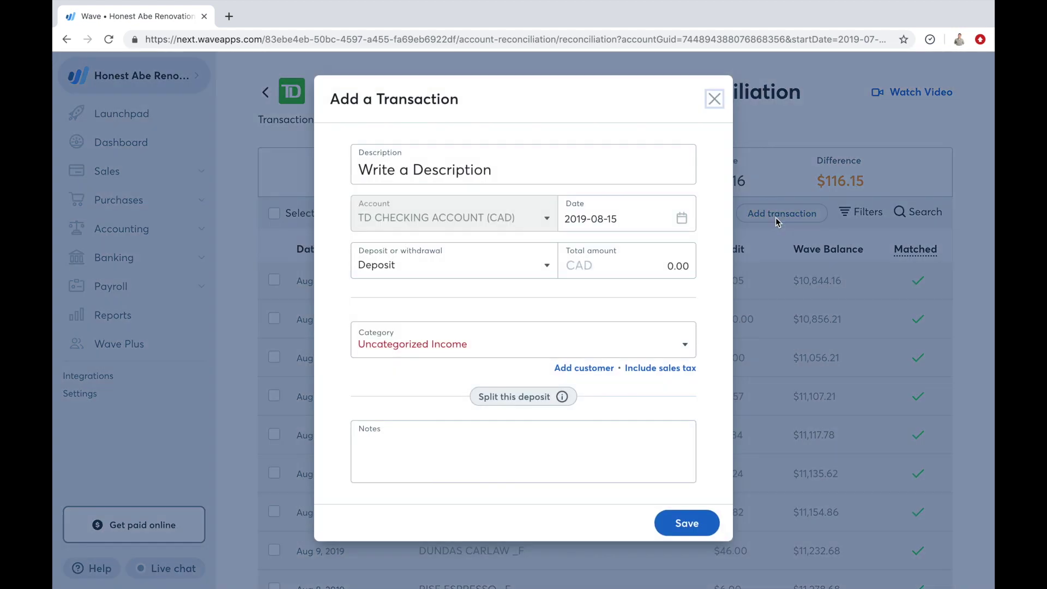
{"action": "left_click", "coordinate": [516, 164]}
{"action": "type", "text": "Paym"}
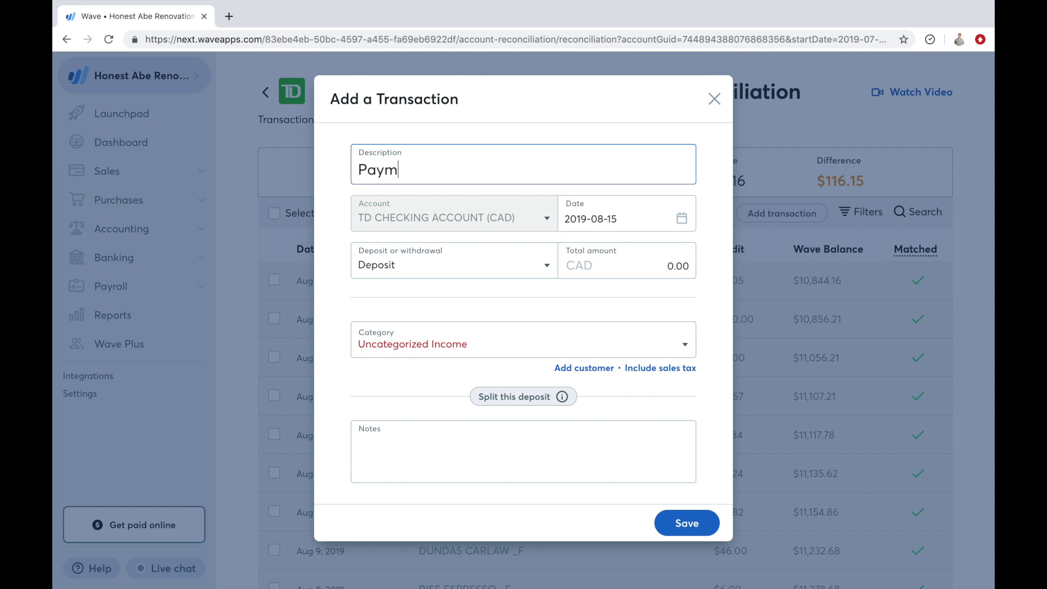
{"action": "type", "text": "ent from Bill W"}
{"action": "left_click", "coordinate": [683, 520]}
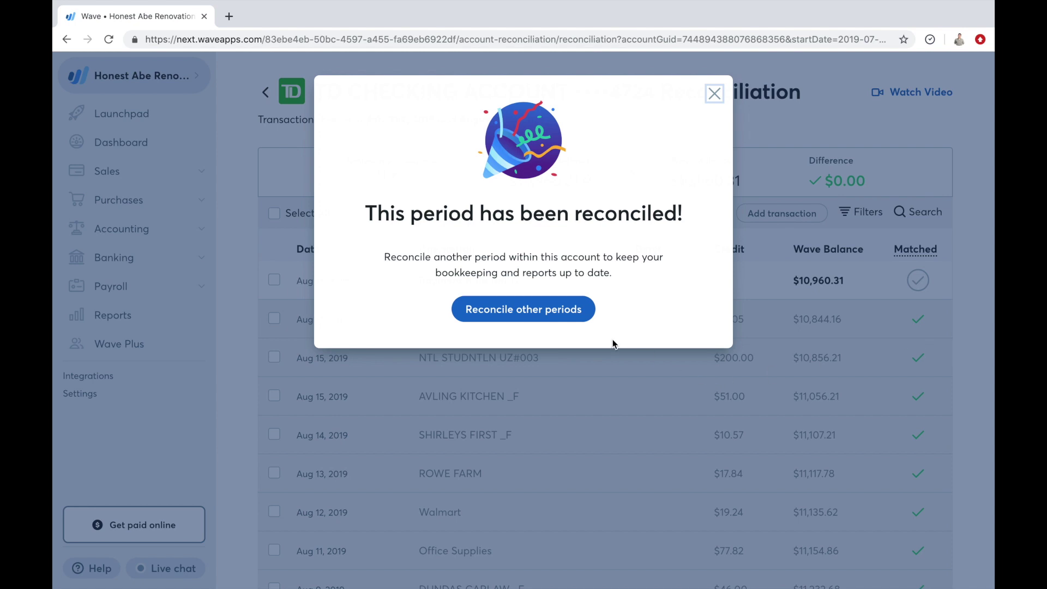
- Go to the reconciliation overview showing TD Checking reconciled through August 15th, 2019
{"action": "left_click", "coordinate": [577, 315]}
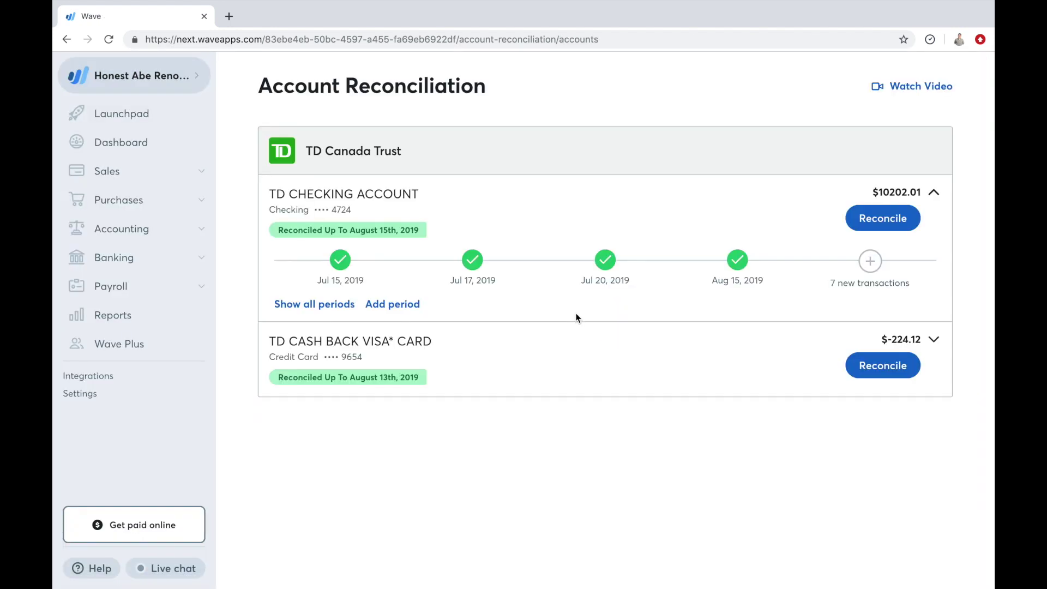